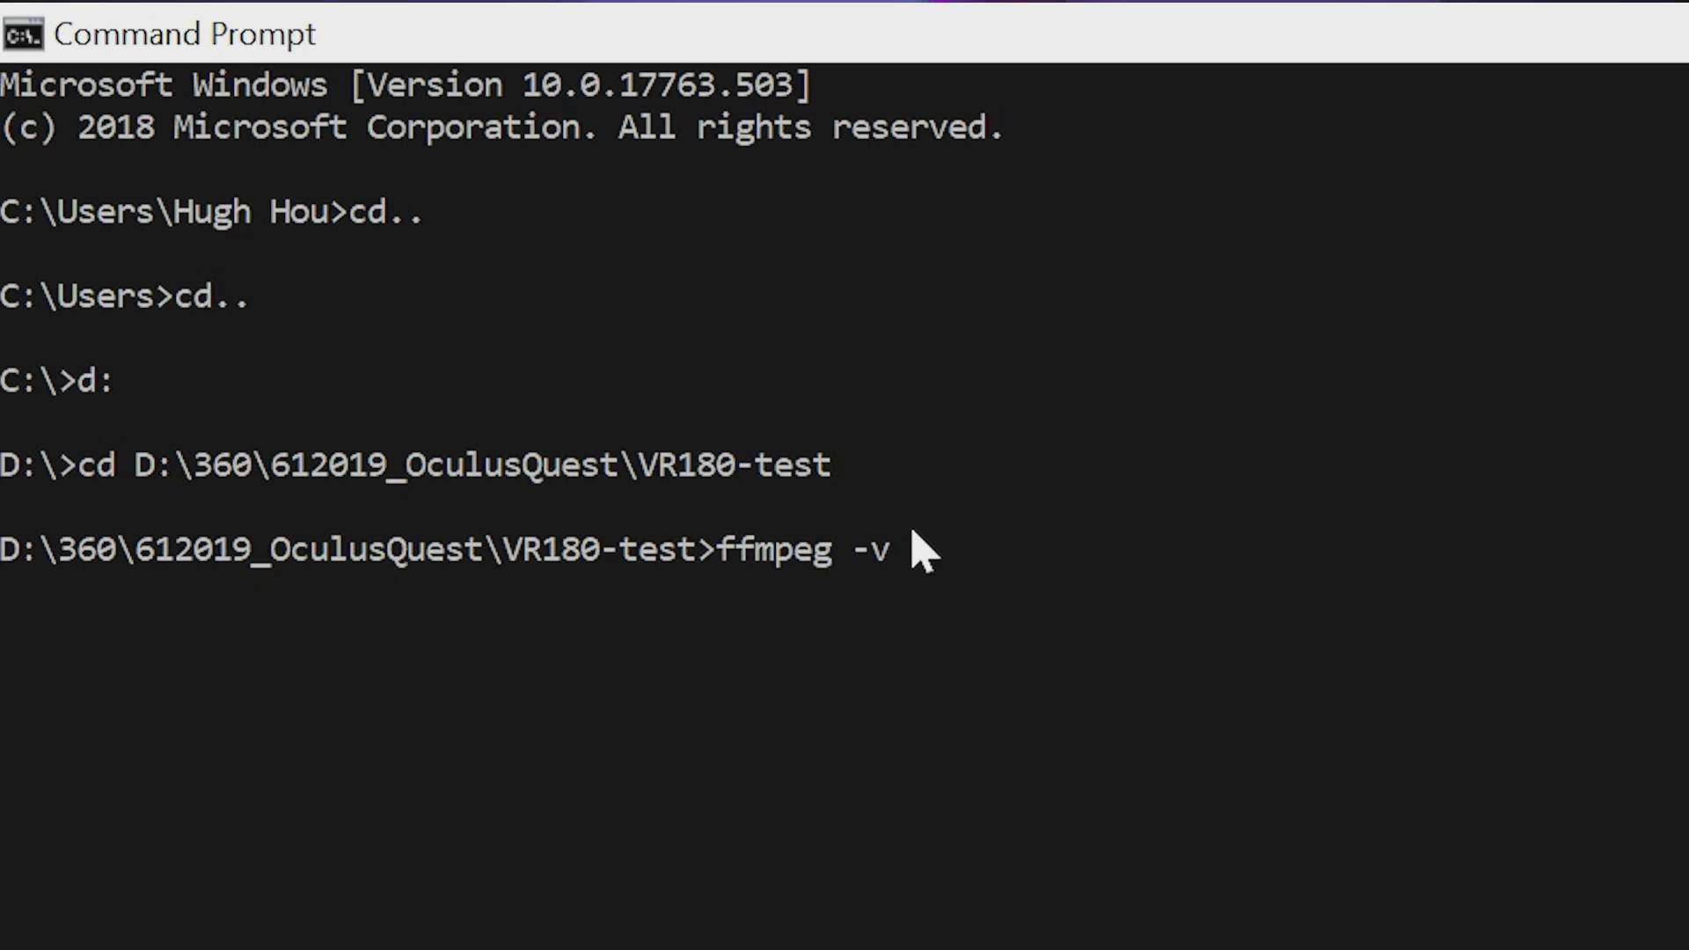
Run ffmpeg -version in the VR180-test folder to check the FFmpeg installation.
{"action": "type", "text": "ersion"}
{"action": "key", "text": "Return"}
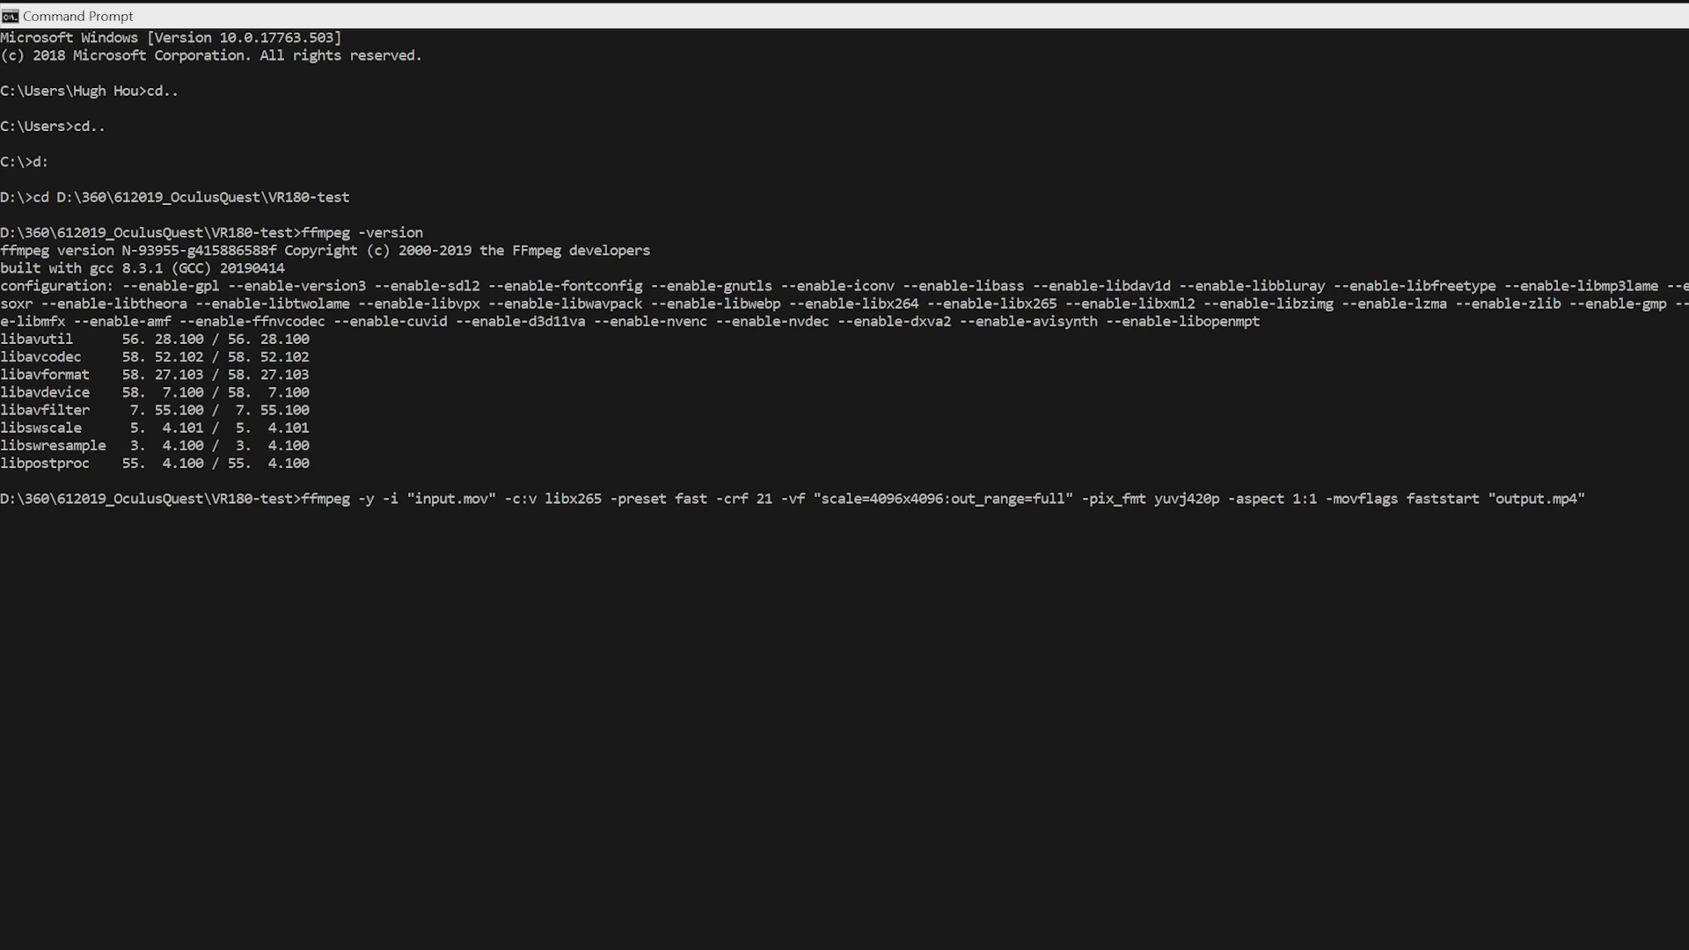
Switch to File Explorer to get the file name of mainQuestTestComp.mov in VR180-test, and return to Command Prompt.
{"action": "key", "text": "alt+Tab"}
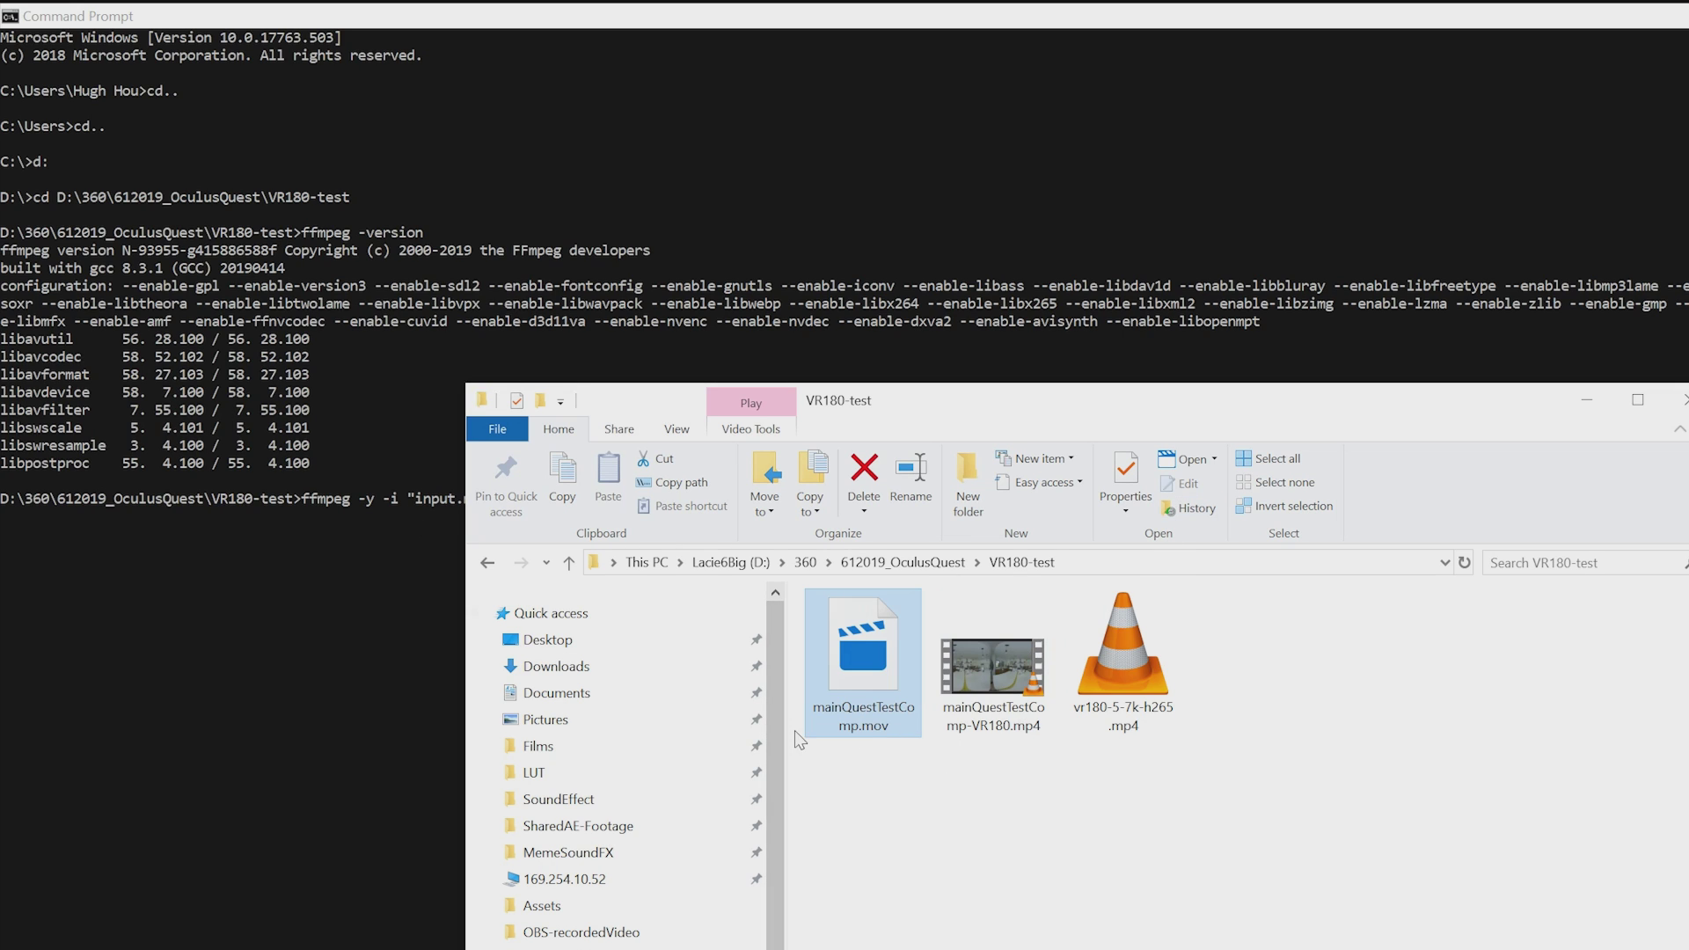
{"action": "left_click", "coordinate": [873, 718]}
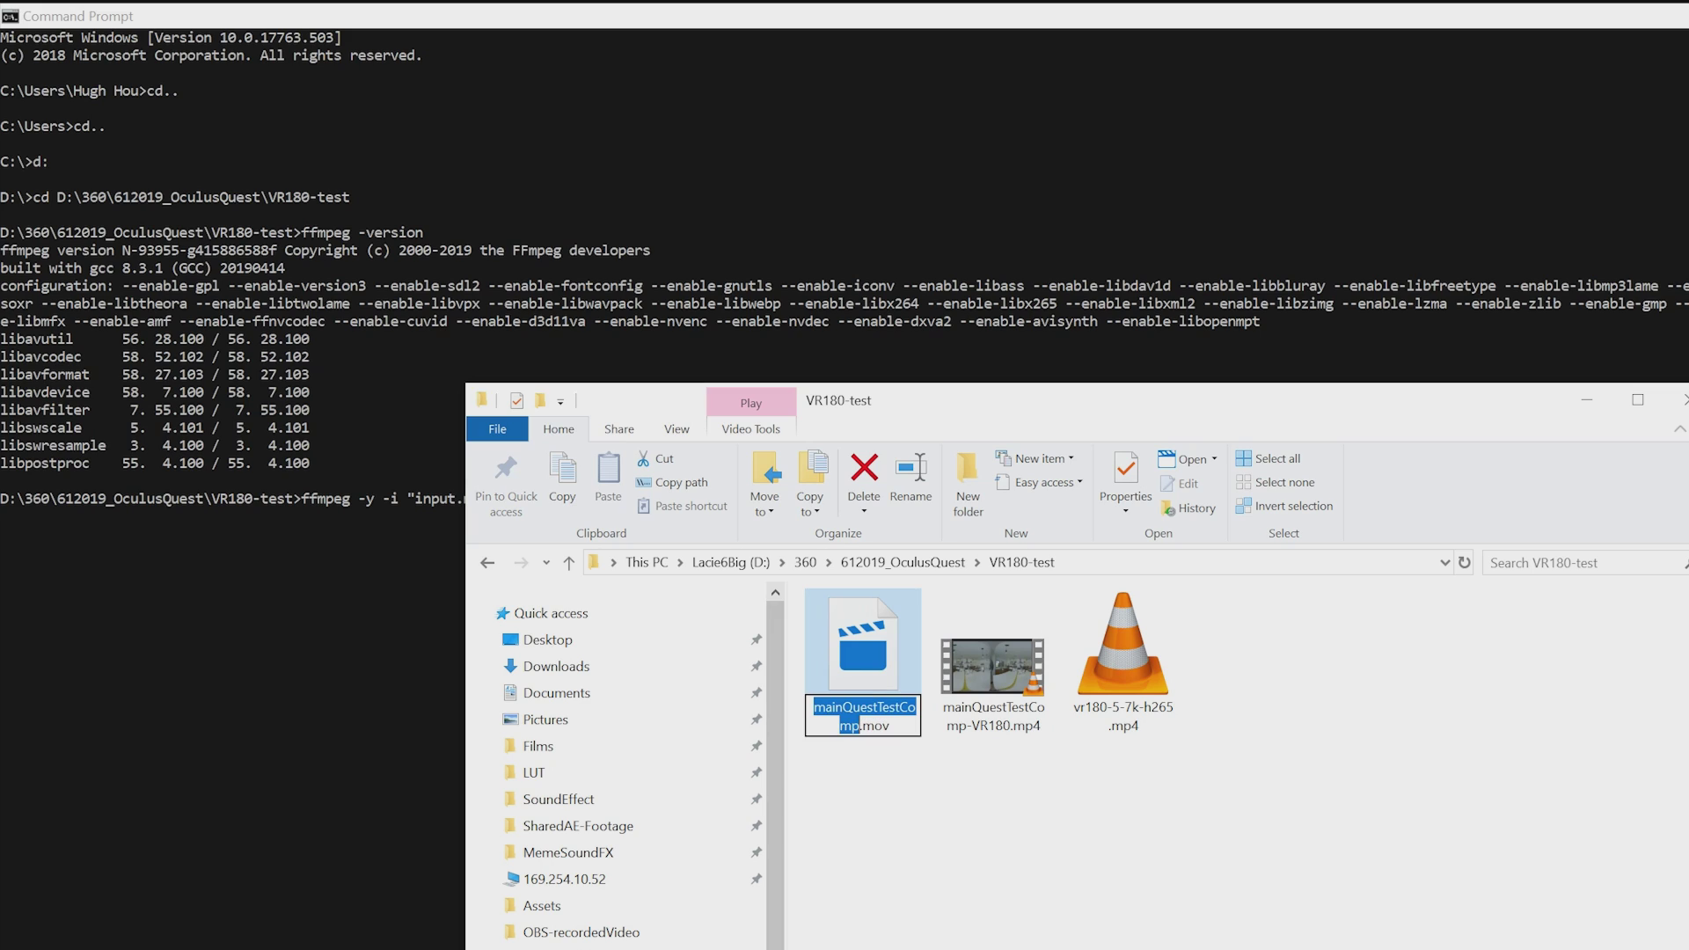
{"action": "left_click", "coordinate": [1314, 410]}
{"action": "key", "text": "alt+Tab"}
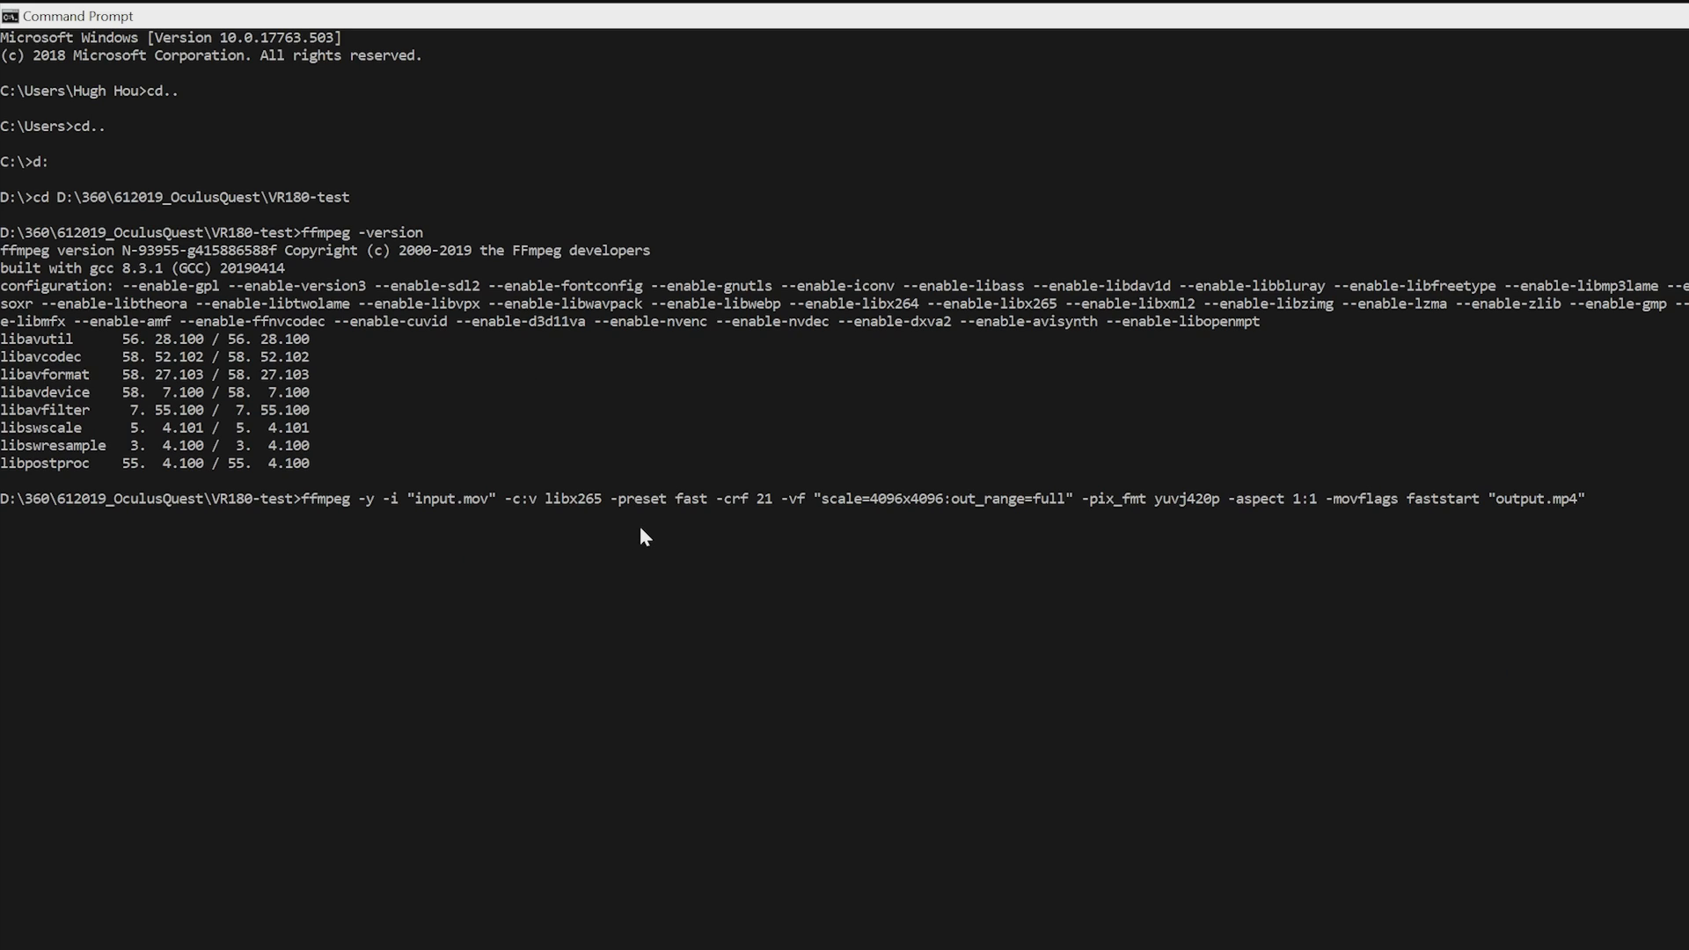
Replace the input file name in the FFmpeg command with mainQuestTestComp.mov, keeping the surrounding quotation marks.
{"action": "key", "text": "ctrl+Left"}
{"action": "key", "text": "ctrl+Left"}
{"action": "key", "text": "ctrl+Left"}
{"action": "key", "text": "ctrl+Left"}
{"action": "key", "text": "ctrl+Left"}
{"action": "key", "text": "ctrl+Left"}
{"action": "key", "text": "ctrl+Left"}
{"action": "key", "text": "ctrl+Left"}
{"action": "key", "text": "ctrl+Left"}
{"action": "key", "text": "ctrl+Left"}
{"action": "key", "text": "ctrl+Left"}
{"action": "key", "text": "ctrl+Left"}
{"action": "key", "text": "ctrl+Left"}
{"action": "key", "text": "ctrl+Left"}
{"action": "key", "text": "Left"}
{"action": "key", "text": "BackSpace"}
{"action": "key", "text": "BackSpace"}
{"action": "key", "text": "BackSpace"}
{"action": "key", "text": "BackSpace"}
{"action": "key", "text": "BackSpace"}
{"action": "key", "text": "BackSpace"}
{"action": "key", "text": "BackSpace"}
{"action": "key", "text": "BackSpace"}
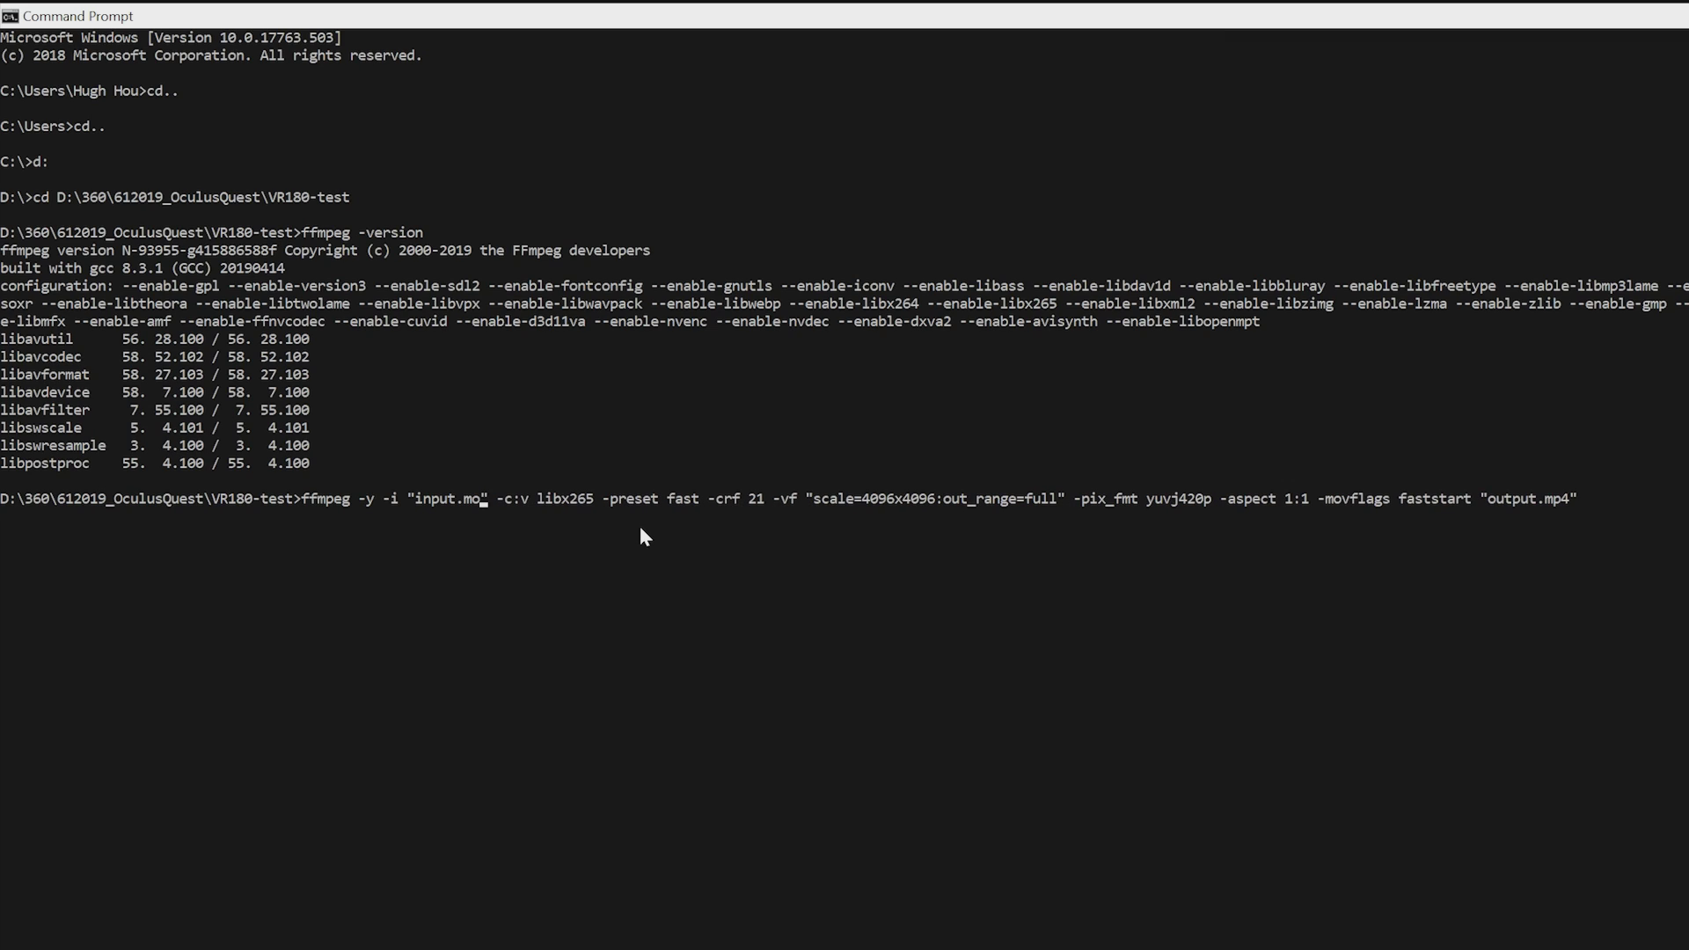
{"action": "key", "text": "BackSpace"}
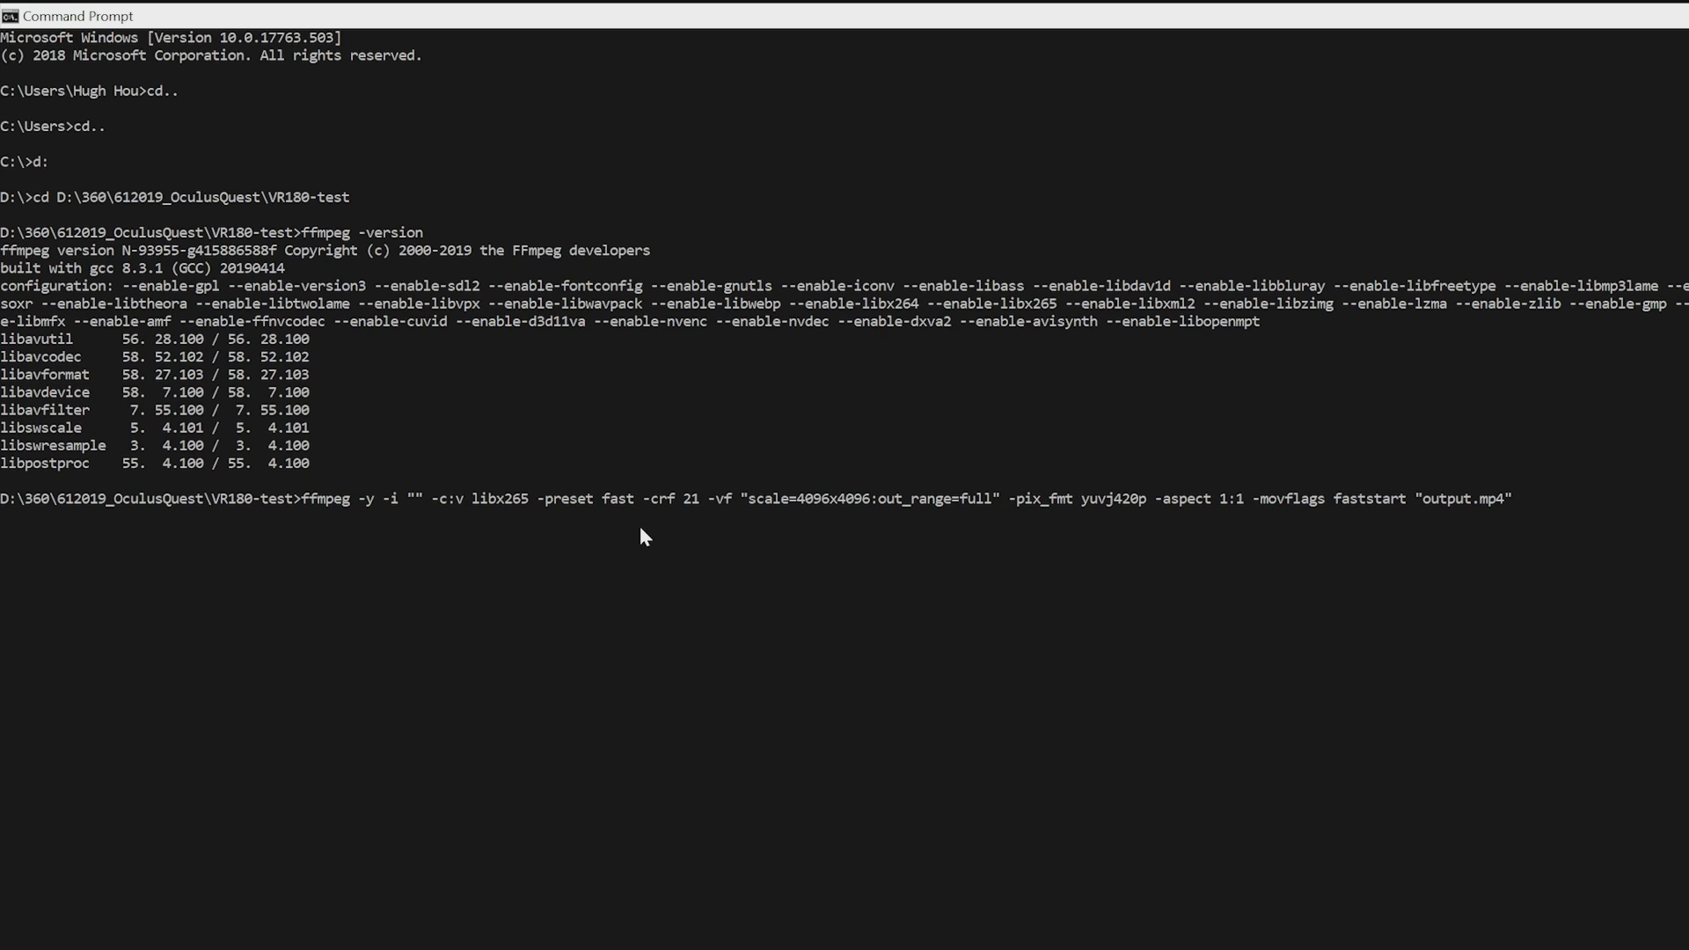
{"action": "type", "text": "mainQuestTestComp.mov"}
Examine the video codec option that follows the input file in the FFmpeg command.
{"action": "key", "text": "Right"}
{"action": "key", "text": "Right"}
{"action": "key", "text": "Right"}
{"action": "key", "text": "Right"}
{"action": "key", "text": "Right"}
{"action": "key", "text": "Right"}
{"action": "key", "text": "Right"}
{"action": "key", "text": "Right"}
{"action": "key", "text": "Right"}
{"action": "key", "text": "Right"}
{"action": "key", "text": "Right"}
{"action": "key", "text": "Right"}
{"action": "key", "text": "Right"}
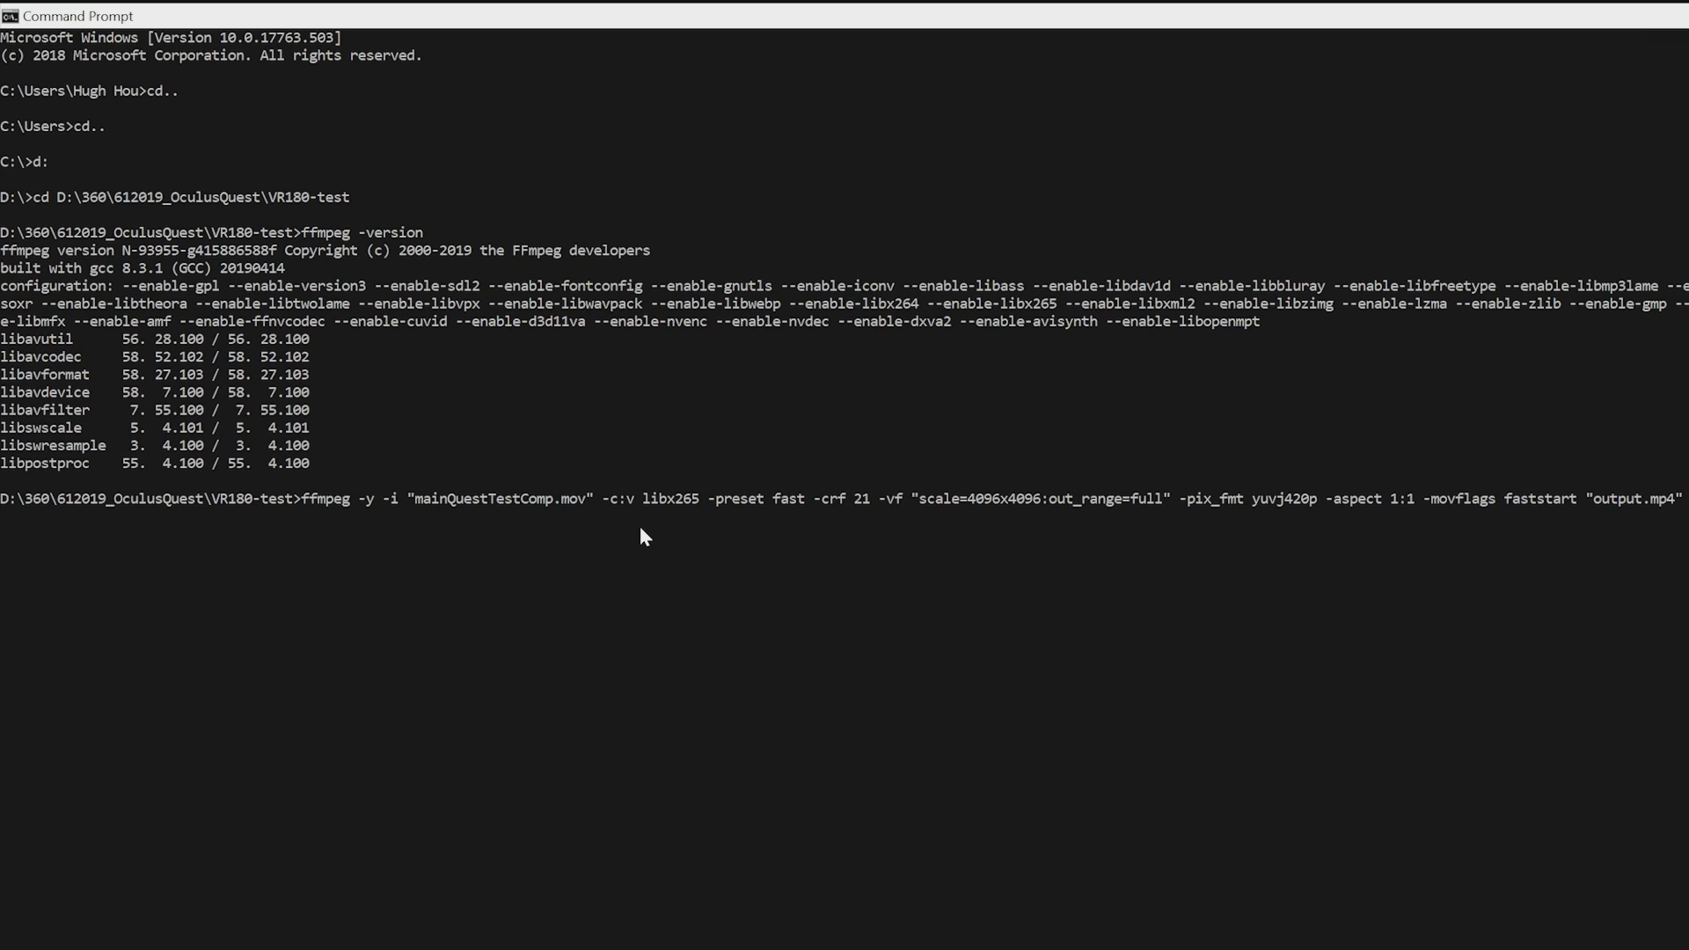
Examine the preset, CRF and scale filter options in the FFmpeg command.
{"action": "key", "text": "Right"}
{"action": "key", "text": "Right"}
{"action": "key", "text": "Right"}
{"action": "key", "text": "Right"}
{"action": "key", "text": "Right"}
{"action": "key", "text": "Right"}
{"action": "key", "text": "Right"}
{"action": "key", "text": "Right"}
{"action": "key", "text": "Right"}
{"action": "key", "text": "Right"}
{"action": "key", "text": "Right"}
{"action": "key", "text": "Right"}
{"action": "key", "text": "Right"}
{"action": "key", "text": "Right"}
{"action": "key", "text": "Right"}
{"action": "key", "text": "Right"}
{"action": "key", "text": "Right"}
{"action": "key", "text": "Right"}
{"action": "key", "text": "Right"}
{"action": "key", "text": "Right"}
{"action": "key", "text": "Left"}
{"action": "key", "text": "Right"}
{"action": "key", "text": "Right"}
{"action": "key", "text": "Left"}
{"action": "key", "text": "Right"}
{"action": "key", "text": "Right"}
{"action": "key", "text": "Right"}
{"action": "key", "text": "Right"}
{"action": "key", "text": "Right"}
{"action": "key", "text": "Right"}
{"action": "key", "text": "Right"}
{"action": "key", "text": "Right"}
{"action": "key", "text": "Right"}
{"action": "key", "text": "Right"}
{"action": "key", "text": "Right"}
{"action": "key", "text": "Right"}
{"action": "key", "text": "Right"}
{"action": "key", "text": "Right"}
{"action": "key", "text": "Right"}
{"action": "key", "text": "Left"}
{"action": "key", "text": "Left"}
{"action": "key", "text": "Left"}
{"action": "key", "text": "Right"}
{"action": "key", "text": "Right"}
{"action": "key", "text": "Right"}
{"action": "key", "text": "Right"}
{"action": "key", "text": "Right"}
{"action": "key", "text": "Right"}
{"action": "key", "text": "Right"}
{"action": "key", "text": "Right"}
{"action": "key", "text": "Right"}
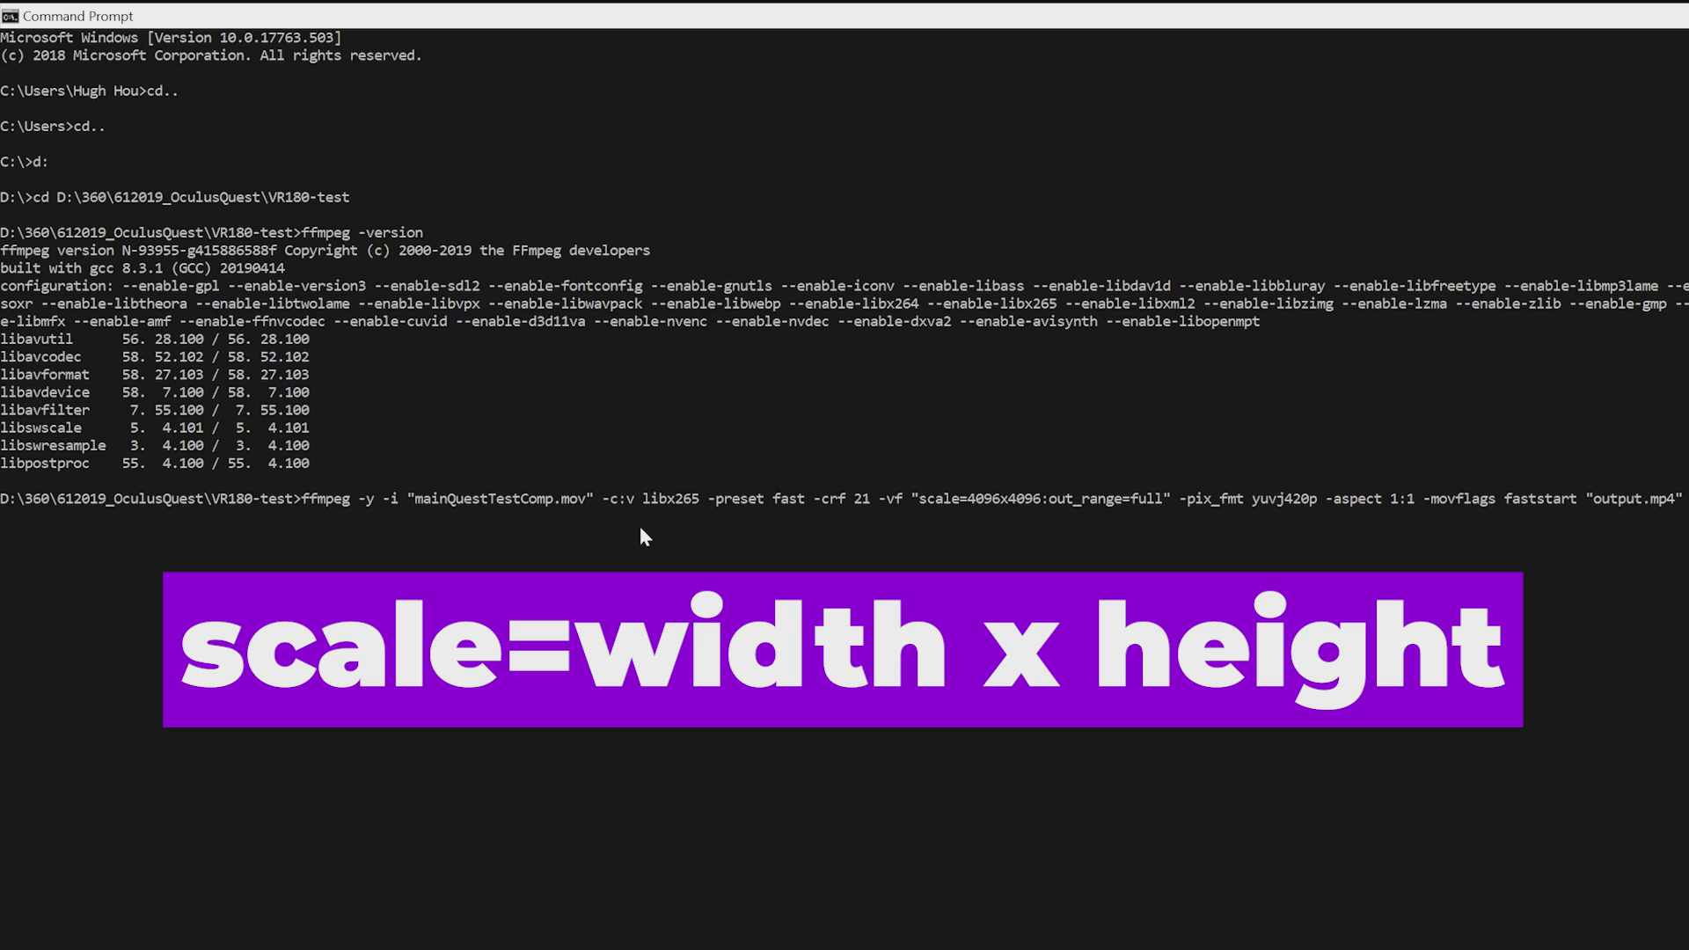
Examine the output range setting and the pixel format option in the FFmpeg command.
{"action": "key", "text": "Left"}
{"action": "key", "text": "Left"}
{"action": "key", "text": "Left"}
{"action": "key", "text": "Left"}
{"action": "key", "text": "Left"}
{"action": "key", "text": "Left"}
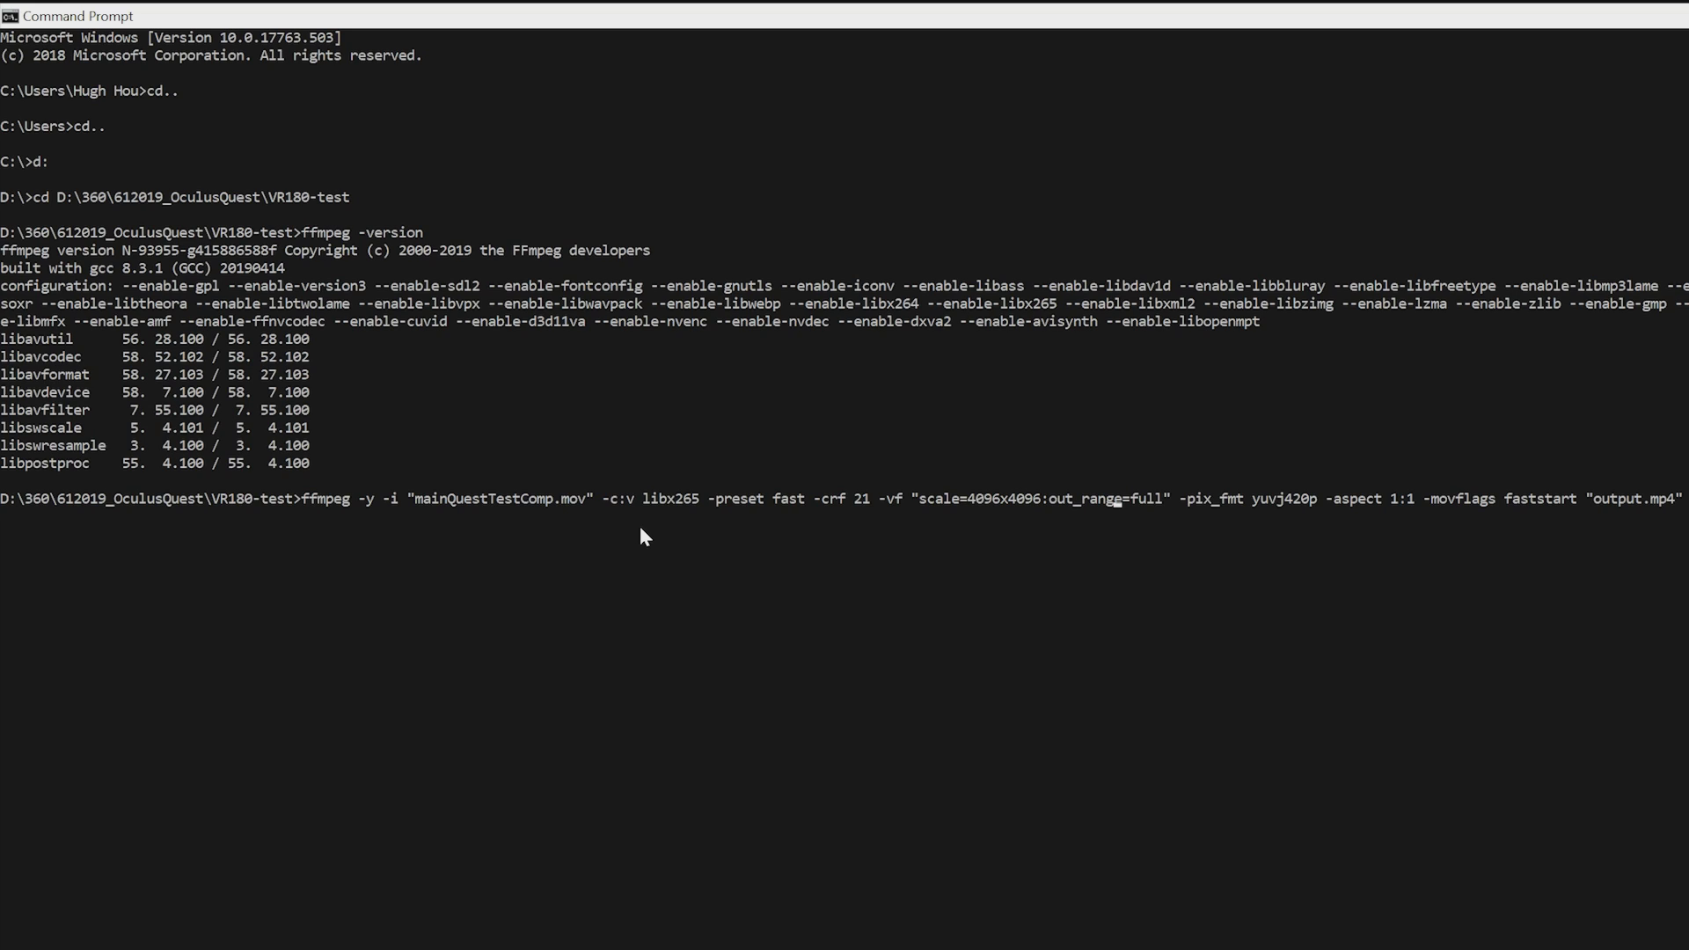
{"action": "key", "text": "Right"}
{"action": "key", "text": "Right"}
{"action": "key", "text": "Right"}
{"action": "key", "text": "Right"}
{"action": "key", "text": "Right"}
{"action": "key", "text": "Right"}
{"action": "key", "text": "Right"}
{"action": "key", "text": "Right"}
{"action": "key", "text": "Right"}
{"action": "key", "text": "Right"}
{"action": "key", "text": "Left"}
{"action": "key", "text": "Left"}
{"action": "key", "text": "Left"}
{"action": "key", "text": "Left"}
{"action": "key", "text": "Left"}
{"action": "key", "text": "Left"}
{"action": "key", "text": "Left"}
{"action": "key", "text": "Right"}
{"action": "key", "text": "Right"}
{"action": "key", "text": "Right"}
{"action": "key", "text": "Right"}
{"action": "key", "text": "Right"}
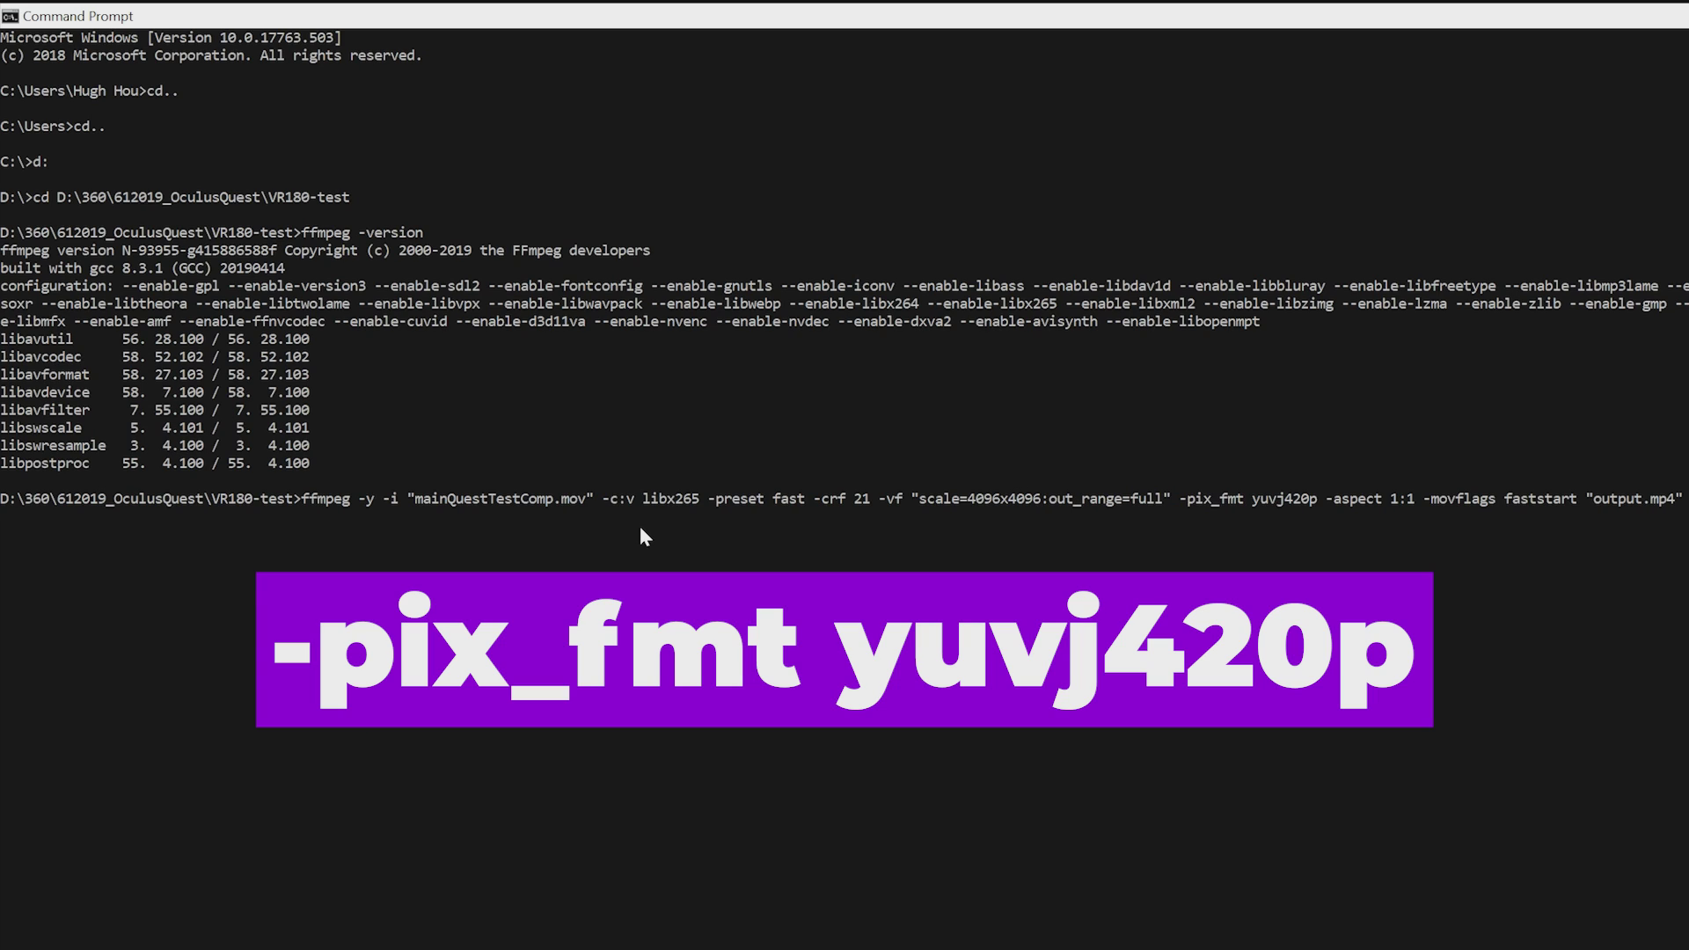
Examine the aspect ratio and movflags options near the end of the FFmpeg command.
{"action": "key", "text": "Left"}
{"action": "key", "text": "Left"}
{"action": "key", "text": "Left"}
{"action": "key", "text": "Left"}
{"action": "key", "text": "Left"}
{"action": "key", "text": "Left"}
{"action": "key", "text": "Left"}
{"action": "key", "text": "Left"}
{"action": "key", "text": "Left"}
{"action": "key", "text": "Right"}
{"action": "key", "text": "Right"}
{"action": "key", "text": "Right"}
{"action": "key", "text": "Right"}
{"action": "key", "text": "Right"}
{"action": "key", "text": "Right"}
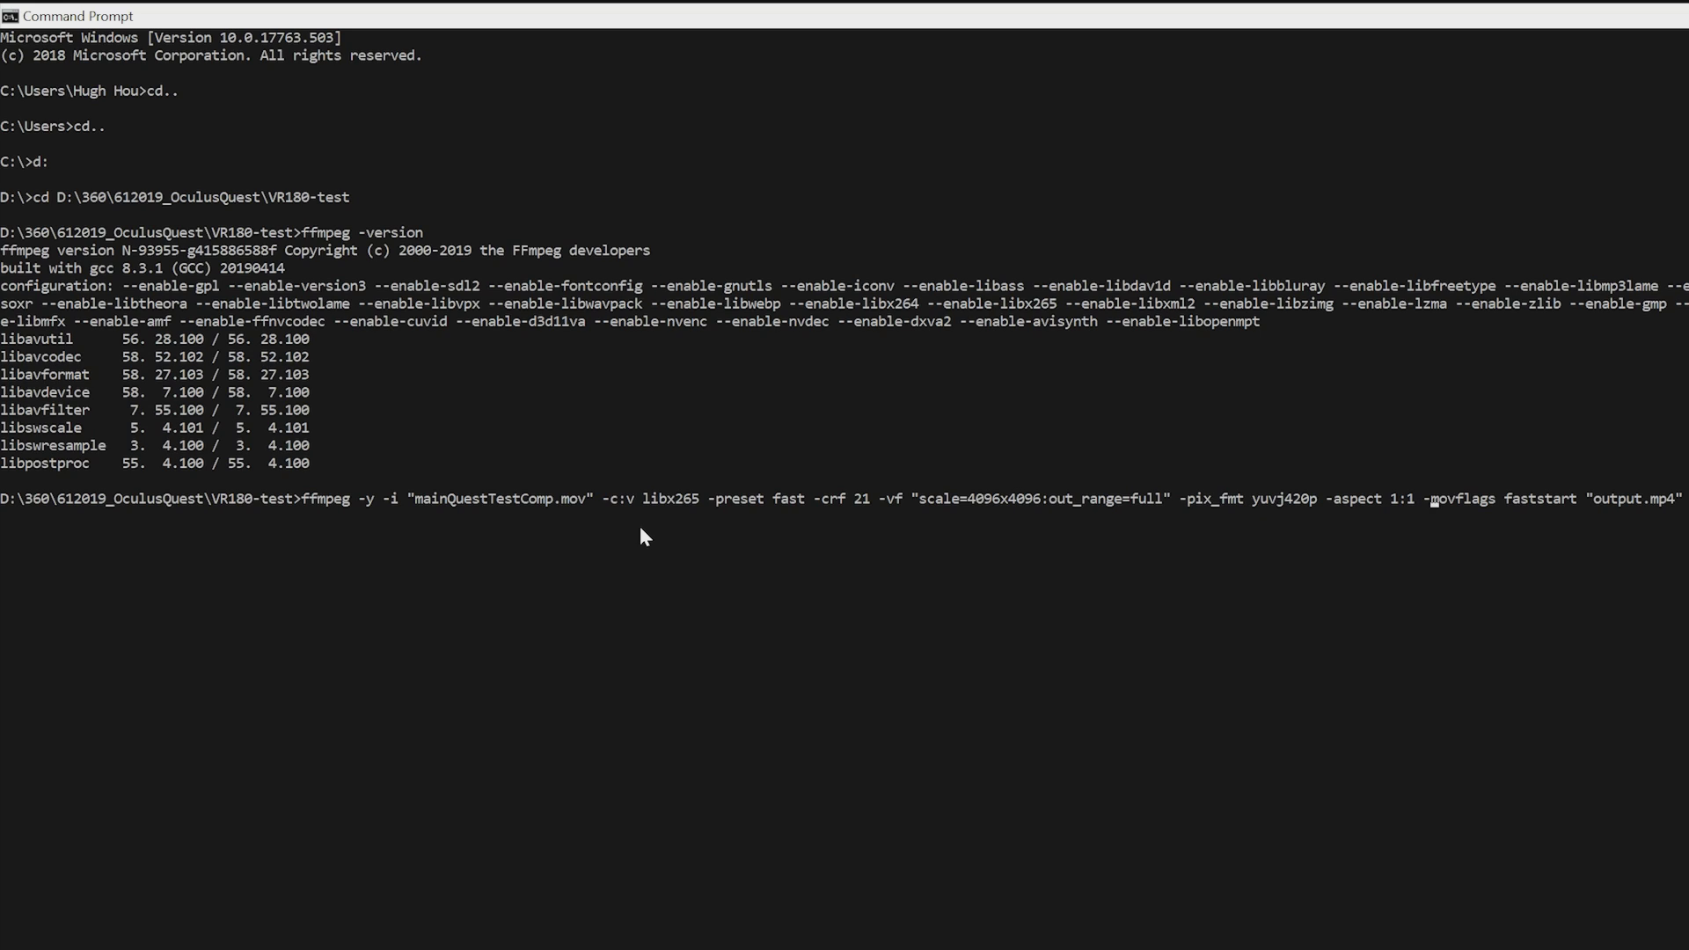
Rename the output file in the FFmpeg command to myname.mp4 and run the encode.
{"action": "key", "text": "Right"}
{"action": "key", "text": "Right"}
{"action": "key", "text": "Right"}
{"action": "key", "text": "Right"}
{"action": "key", "text": "Right"}
{"action": "key", "text": "Right"}
{"action": "key", "text": "Right"}
{"action": "key", "text": "Right"}
{"action": "key", "text": "Right"}
{"action": "key", "text": "Right"}
{"action": "key", "text": "Right"}
{"action": "key", "text": "Right"}
{"action": "key", "text": "Right"}
{"action": "key", "text": "Right"}
{"action": "key", "text": "Right"}
{"action": "key", "text": "Right"}
{"action": "key", "text": "Right"}
{"action": "key", "text": "BackSpace"}
{"action": "key", "text": "BackSpace"}
{"action": "key", "text": "BackSpace"}
{"action": "key", "text": "BackSpace"}
{"action": "key", "text": "BackSpace"}
{"action": "key", "text": "BackSpace"}
{"action": "type", "text": "myname"}
{"action": "key", "text": "Right"}
{"action": "key", "text": "Return"}
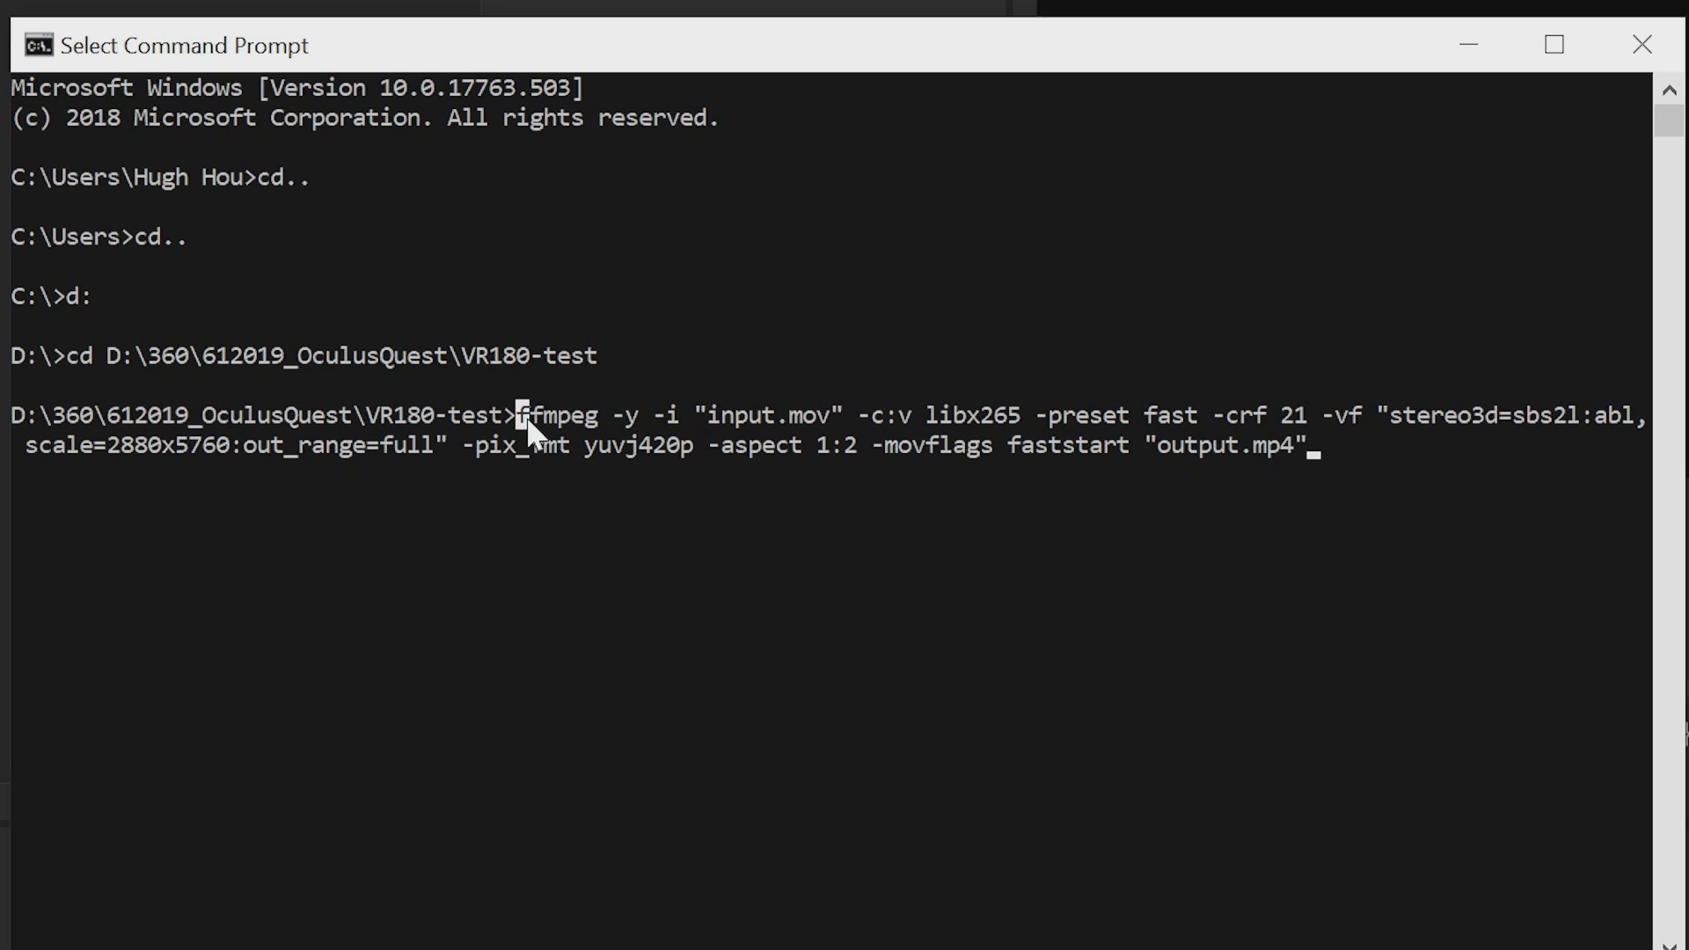
Examine the input file, video codec and CRF options in the FFmpeg command for top/bottom output.
{"action": "left_click", "coordinate": [563, 415]}
{"action": "left_click", "coordinate": [685, 414]}
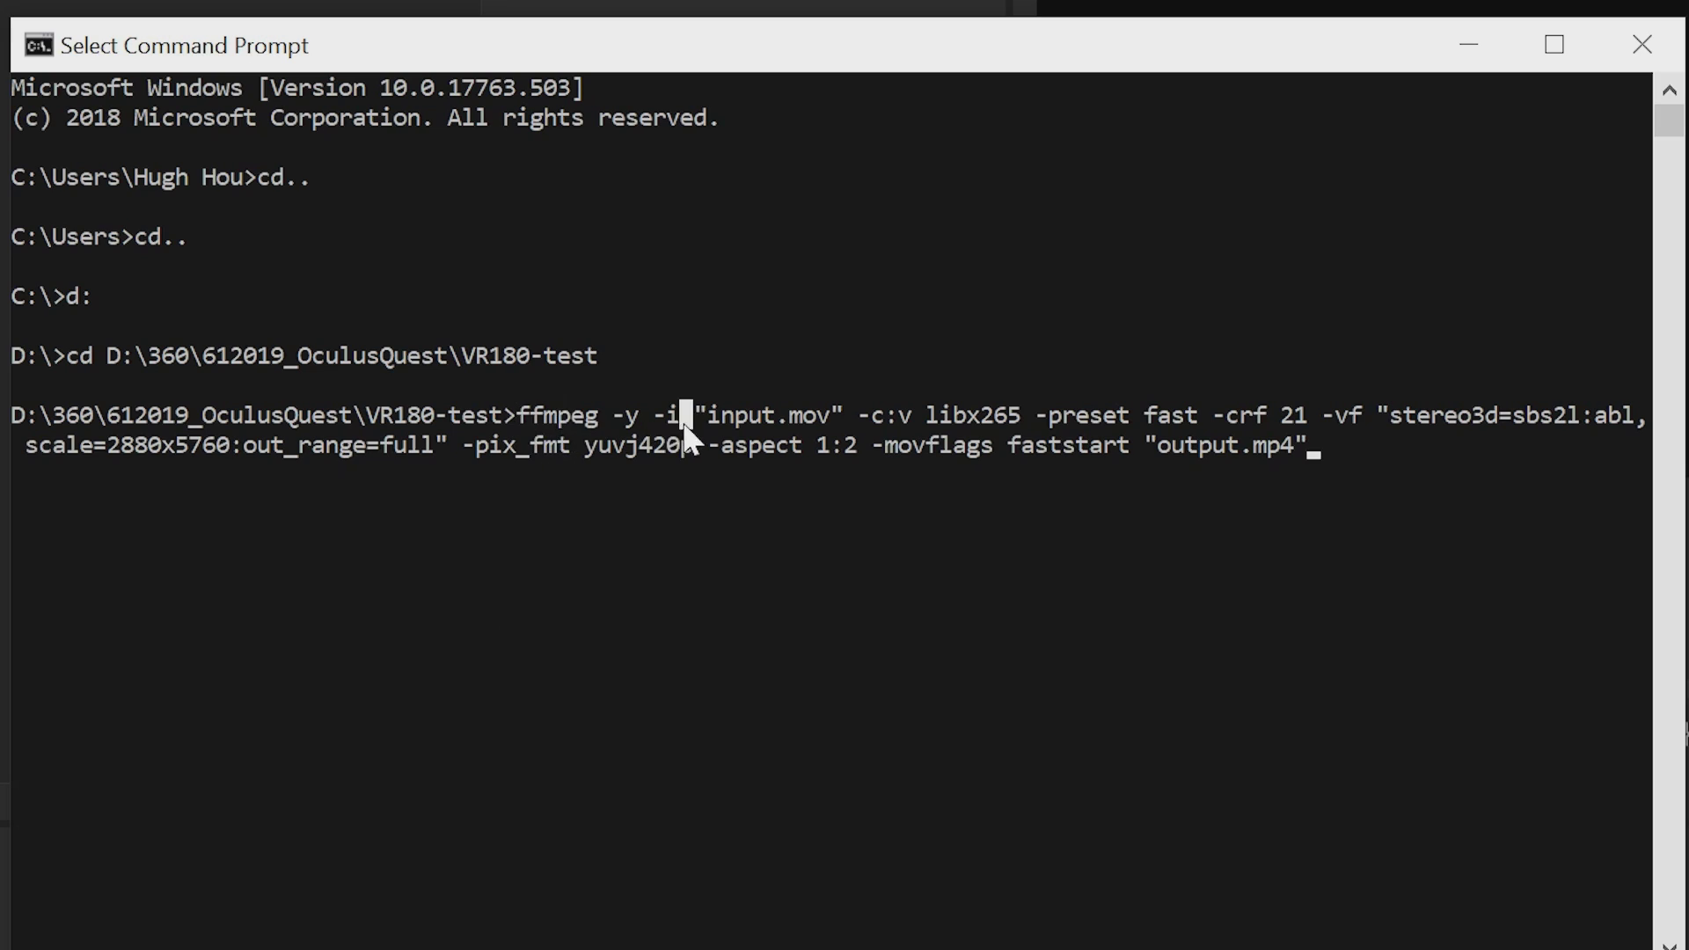
{"action": "left_click_drag", "start_coordinate": [708, 415], "coordinate": [1021, 419]}
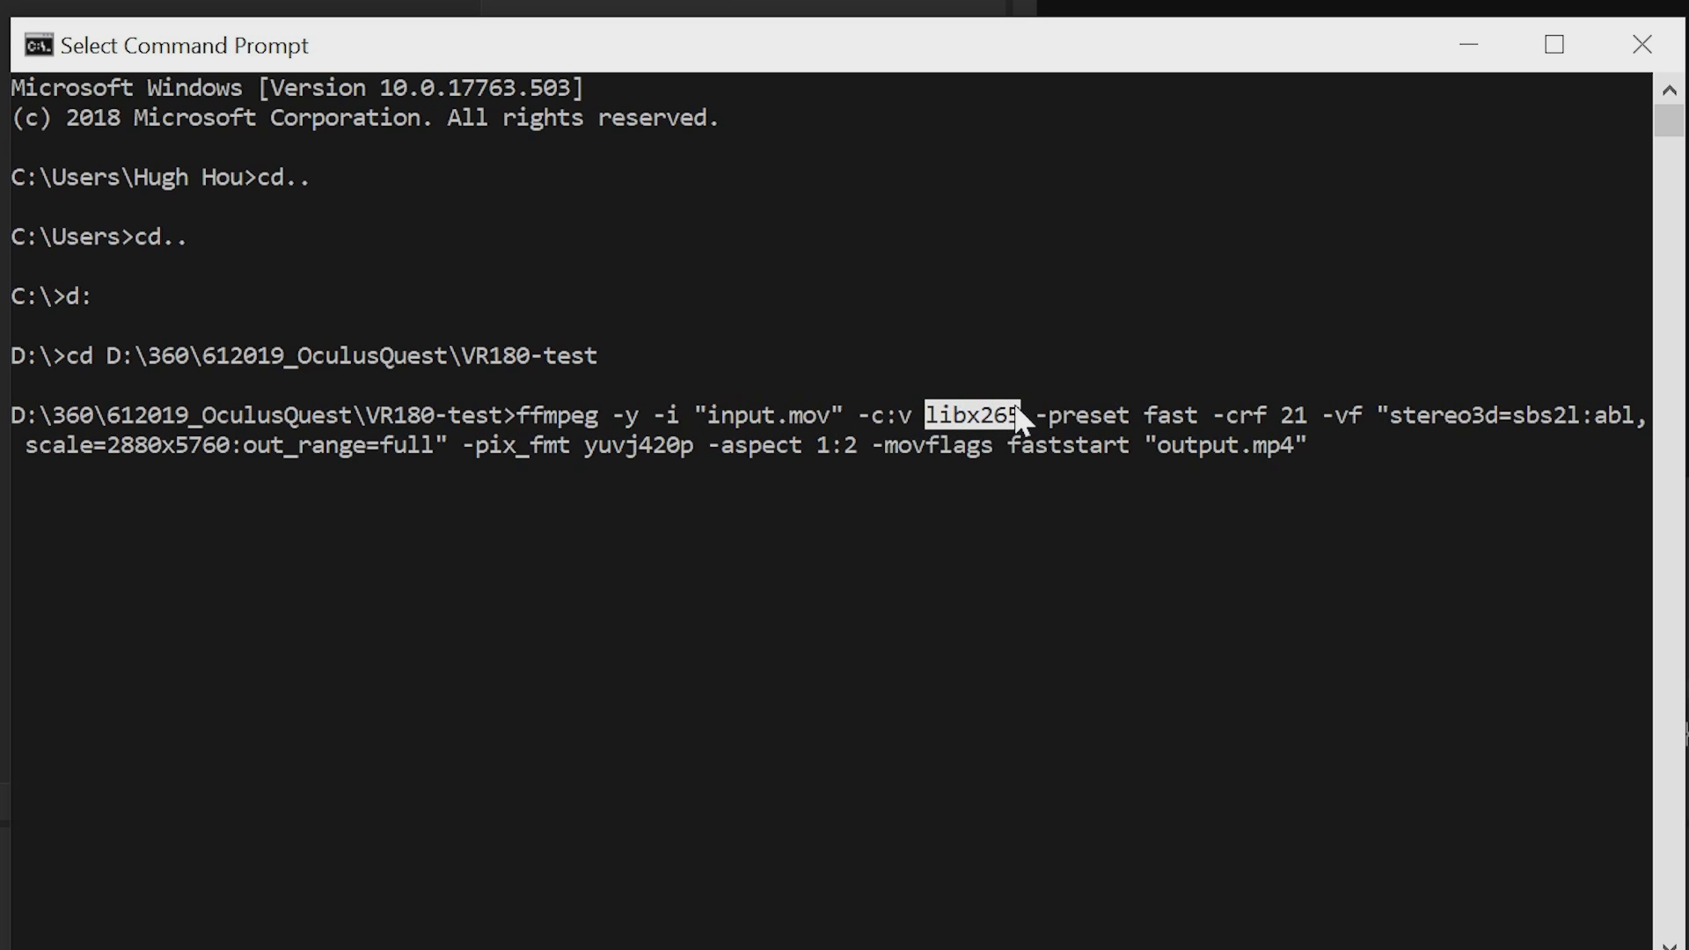
{"action": "left_click", "coordinate": [1224, 419]}
Examine the stereo3d side-by-side to top/bottom conversion and the scale resolution in the video filter.
{"action": "left_click_drag", "start_coordinate": [1230, 416], "coordinate": [1491, 424]}
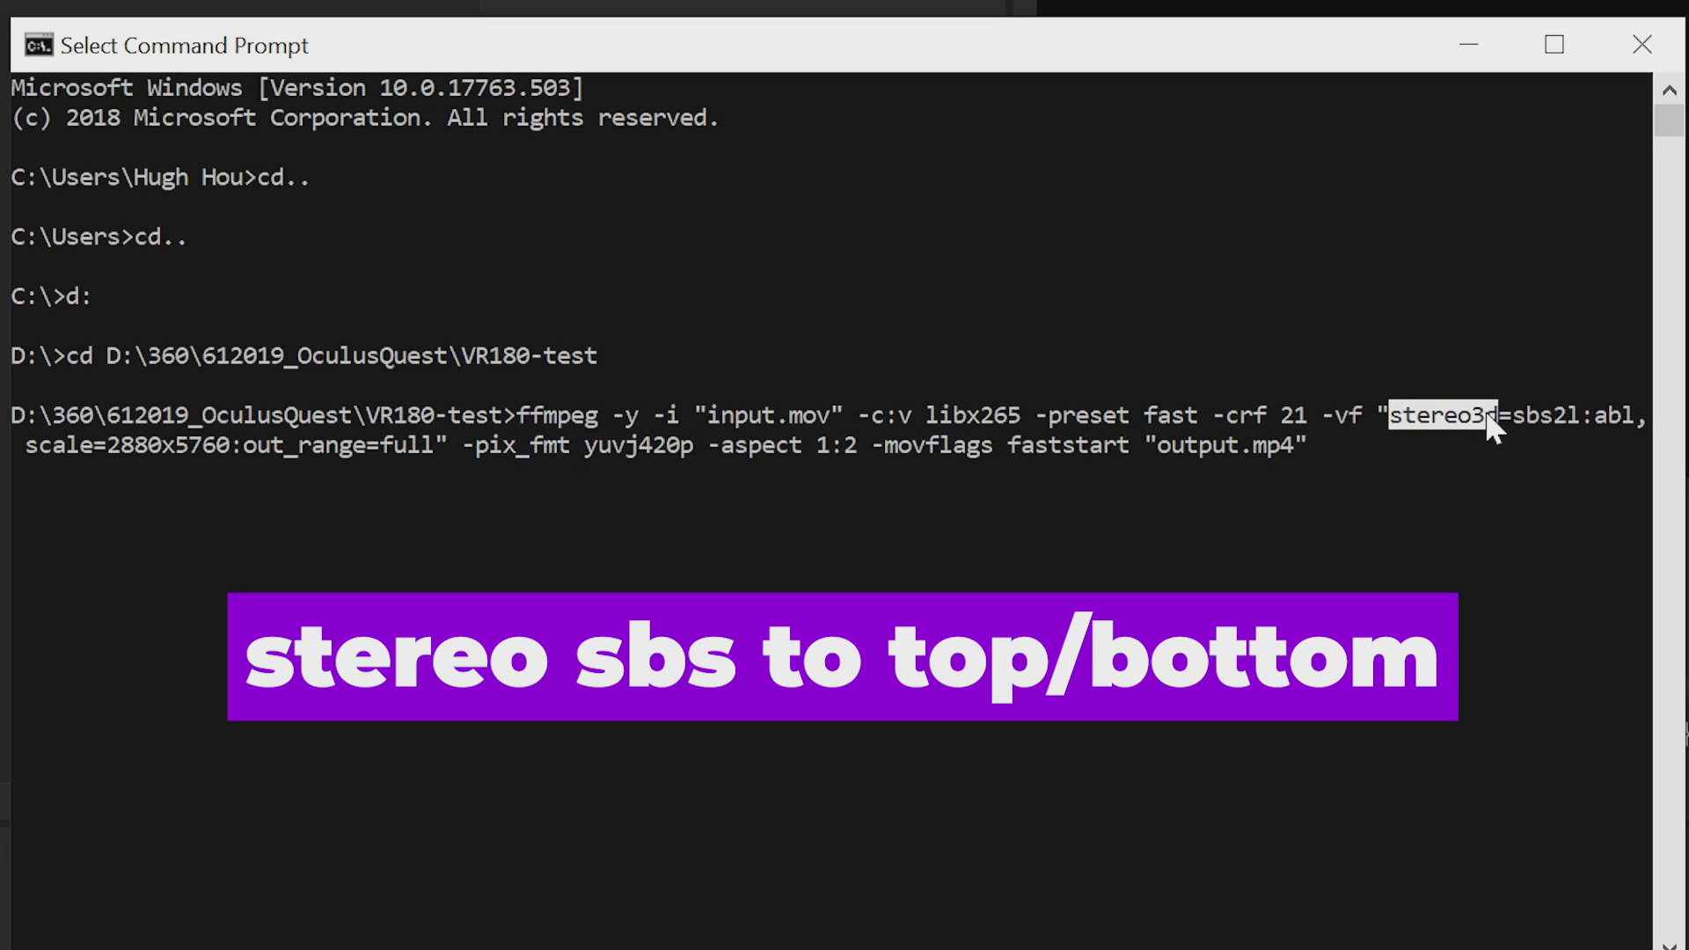
{"action": "left_click", "coordinate": [1520, 419]}
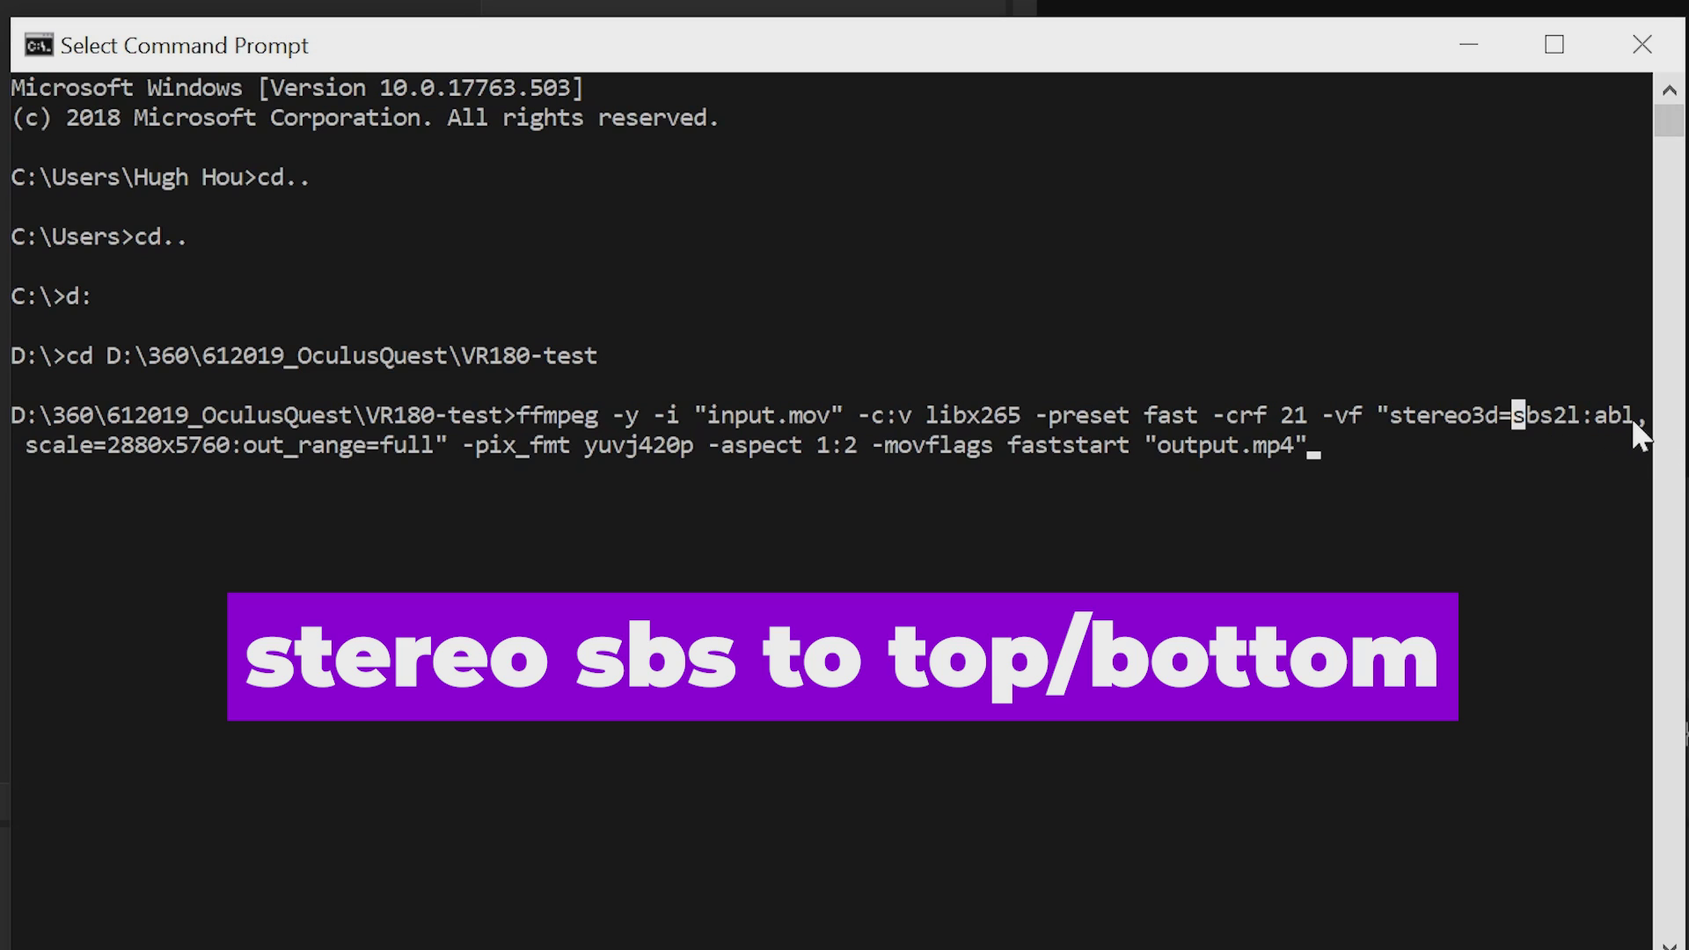
{"action": "left_click", "coordinate": [153, 445]}
{"action": "left_click_drag", "start_coordinate": [109, 447], "coordinate": [222, 452]}
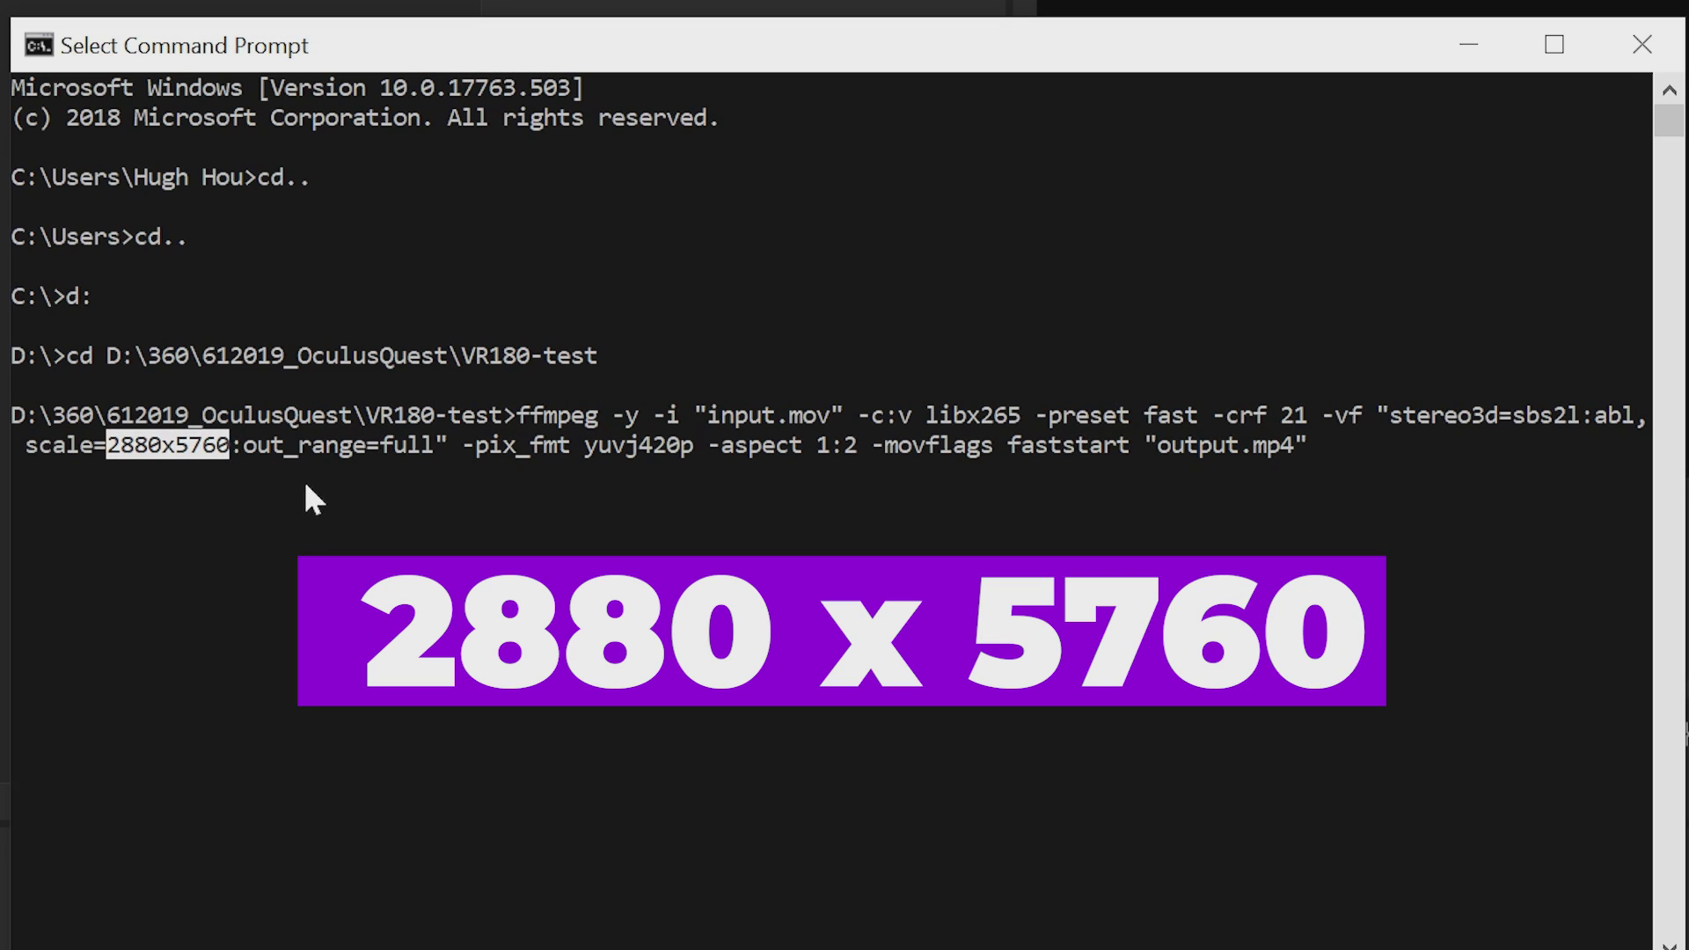
Examine the output range, aspect ratio and output file name in the rest of the FFmpeg command.
{"action": "left_click", "coordinate": [318, 445]}
{"action": "mouse_move", "coordinate": [824, 445]}
{"action": "left_mouse_down"}
{"action": "mouse_move", "coordinate": [866, 462]}
{"action": "mouse_move", "coordinate": [852, 446]}
{"action": "left_mouse_up"}
{"action": "left_click", "coordinate": [1163, 447]}
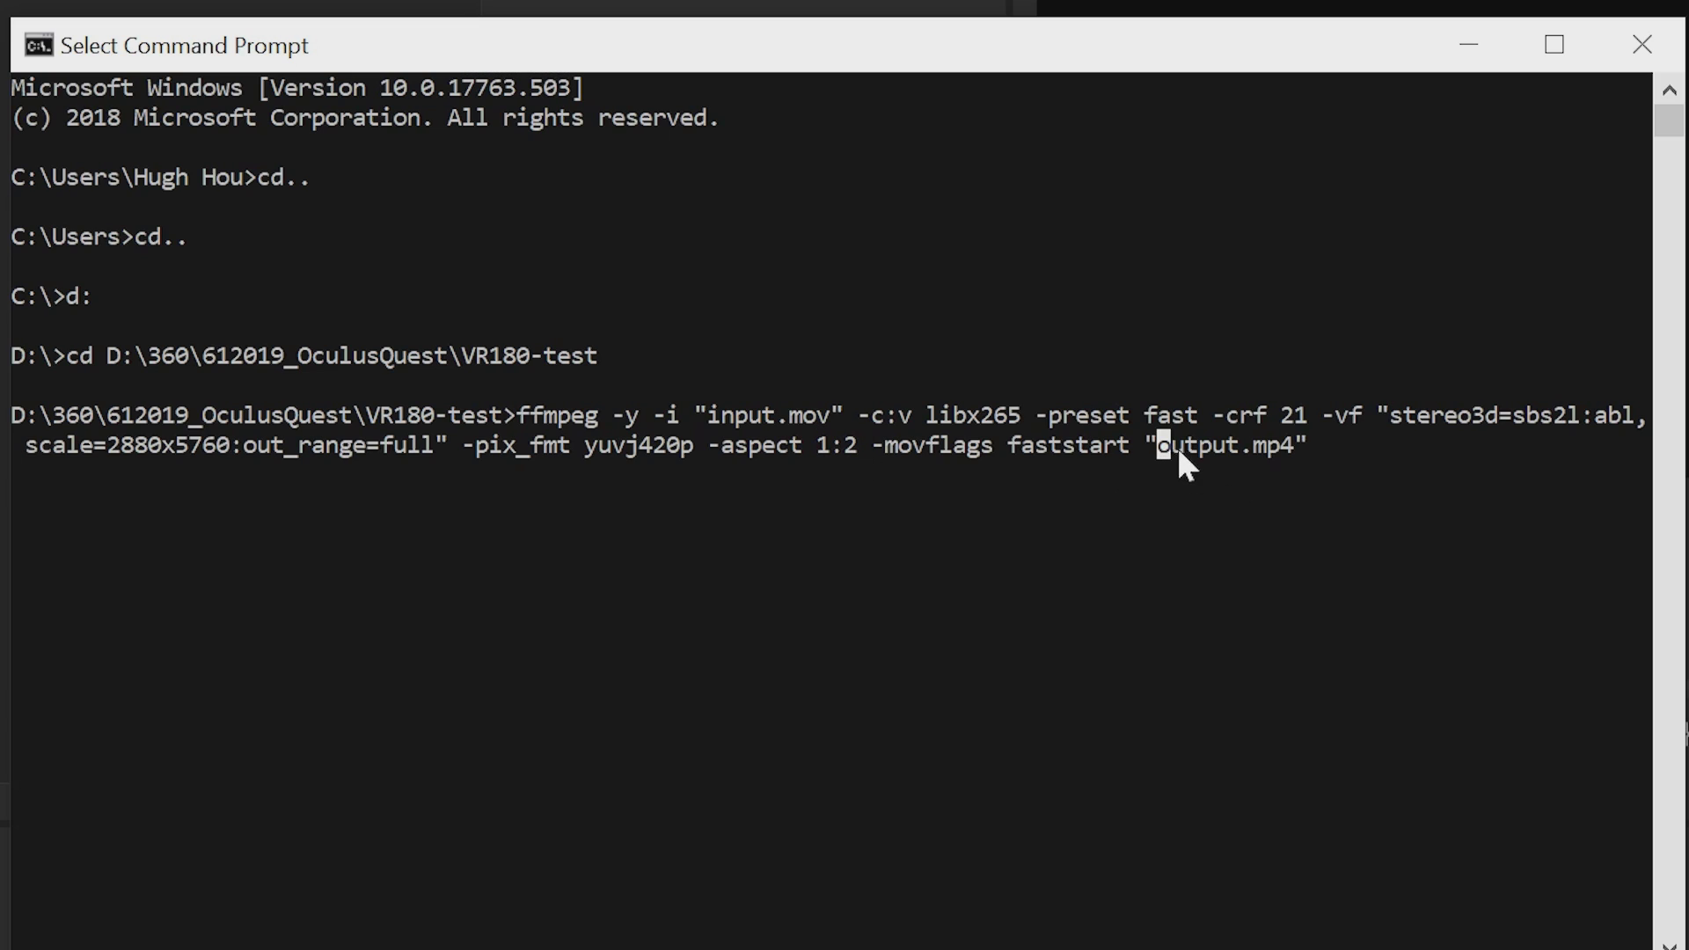